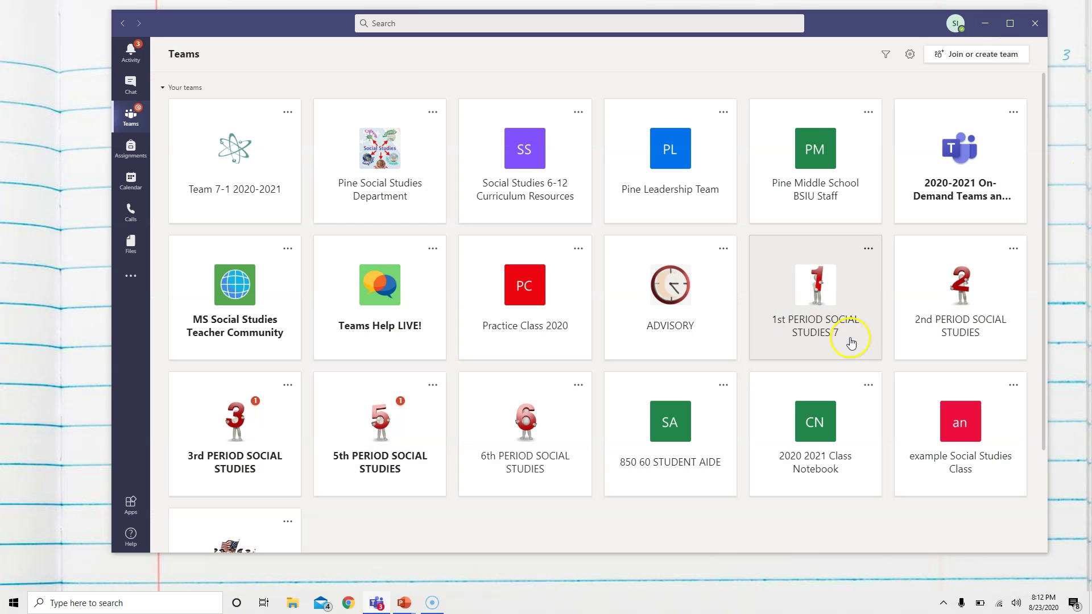
Enter the example Social Studies Class team and view its Files, then its Class Notebook welcome page
{"action": "left_click", "coordinate": [954, 439]}
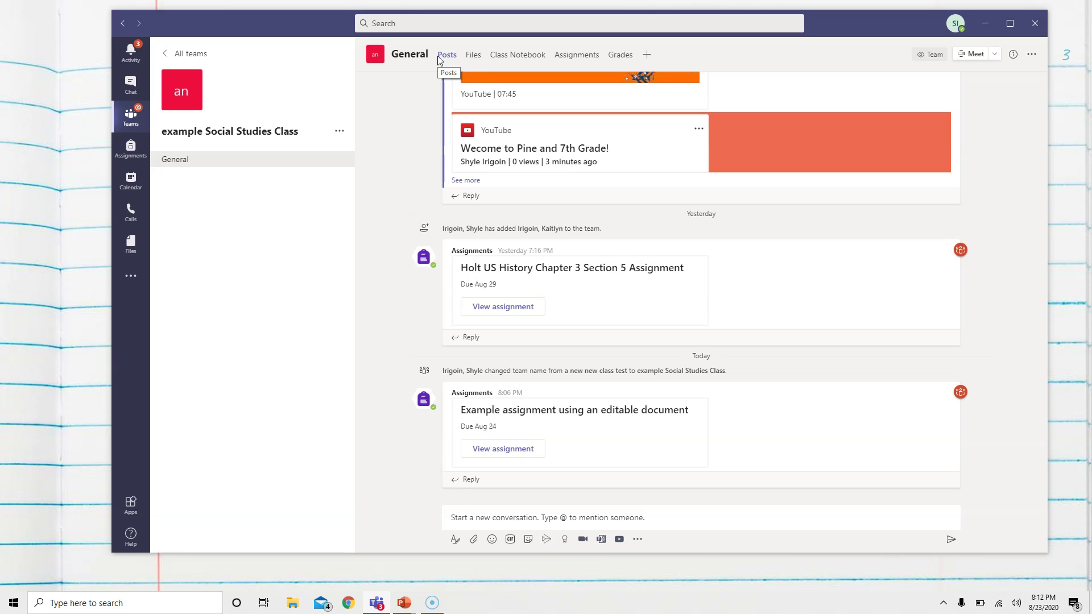
{"action": "left_click", "coordinate": [474, 57]}
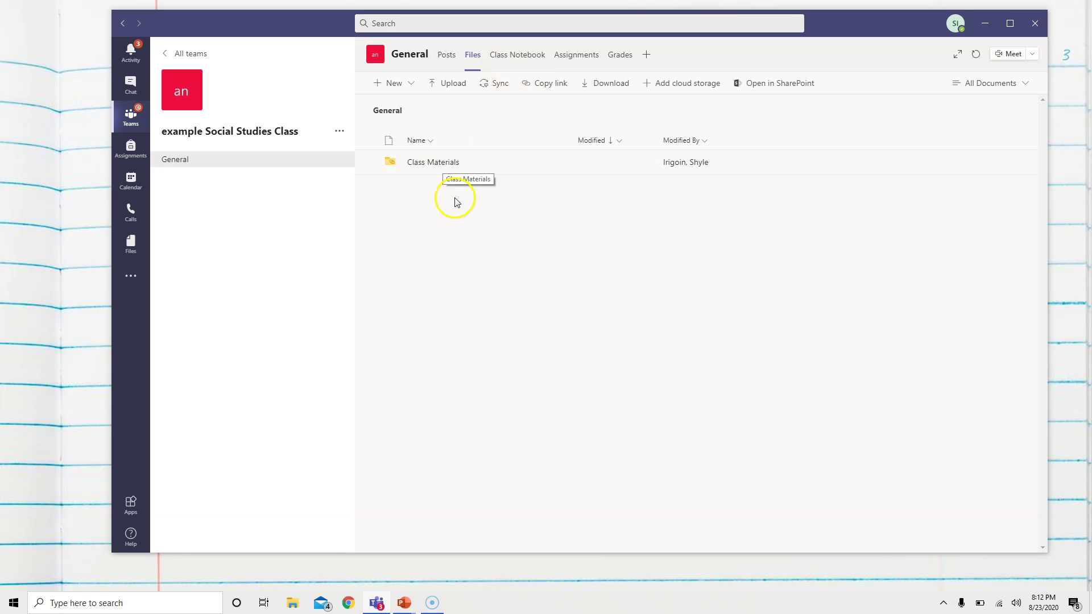
{"action": "left_click", "coordinate": [531, 59]}
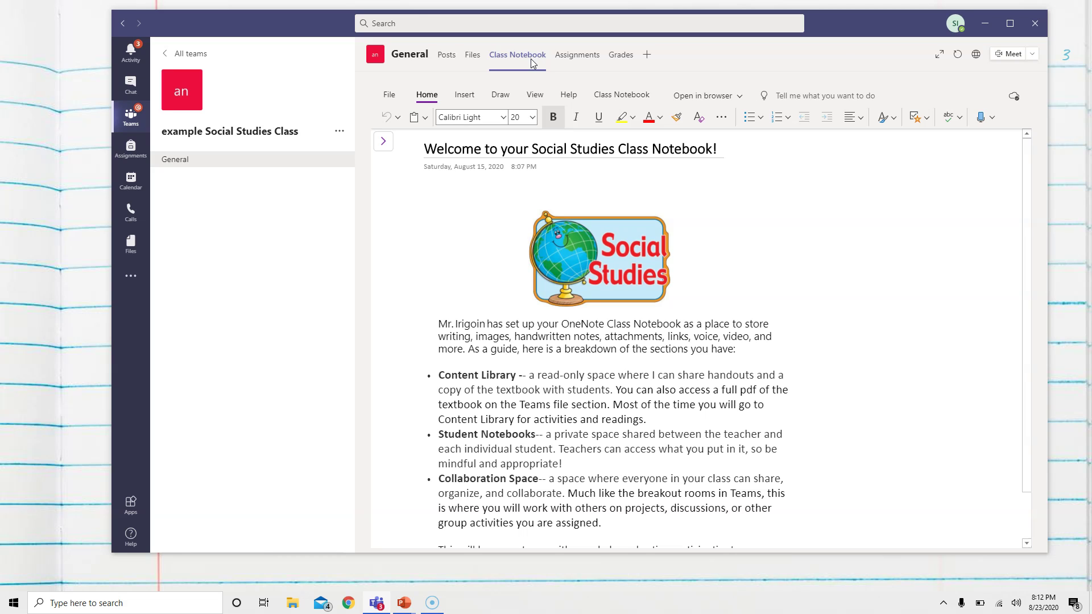
Check the class and all-class assignment lists, then open 'Example assignment using an editable document'
{"action": "left_click", "coordinate": [583, 54]}
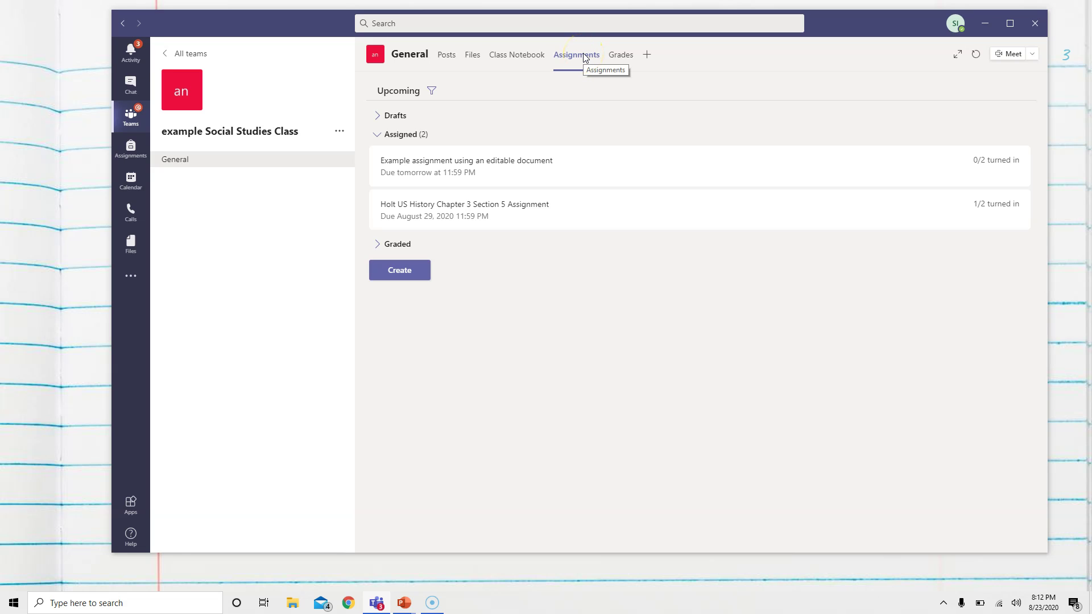
{"action": "left_click", "coordinate": [130, 149]}
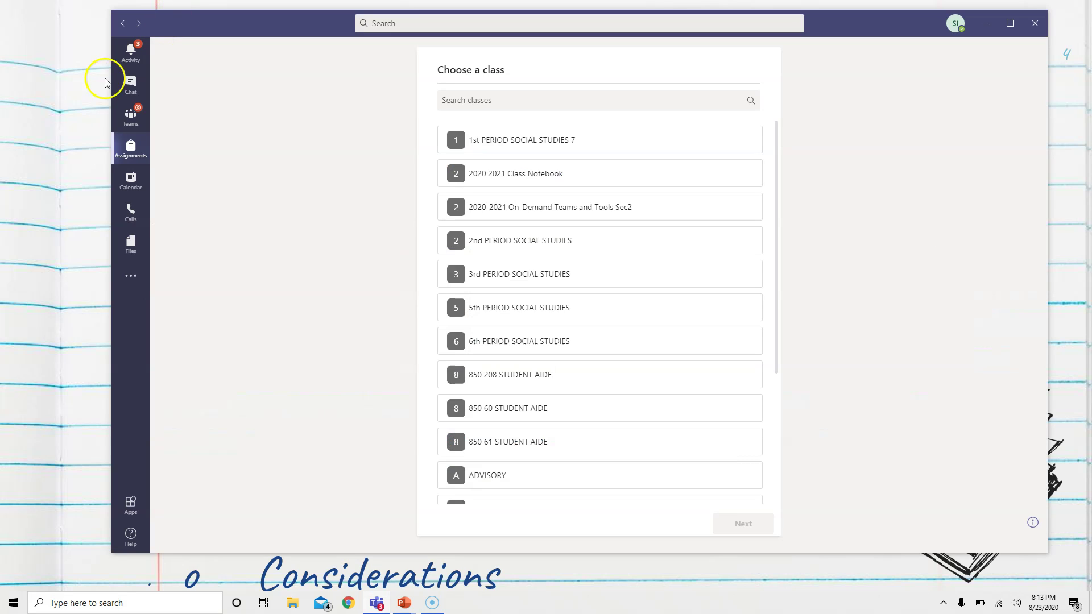
{"action": "left_click", "coordinate": [130, 116]}
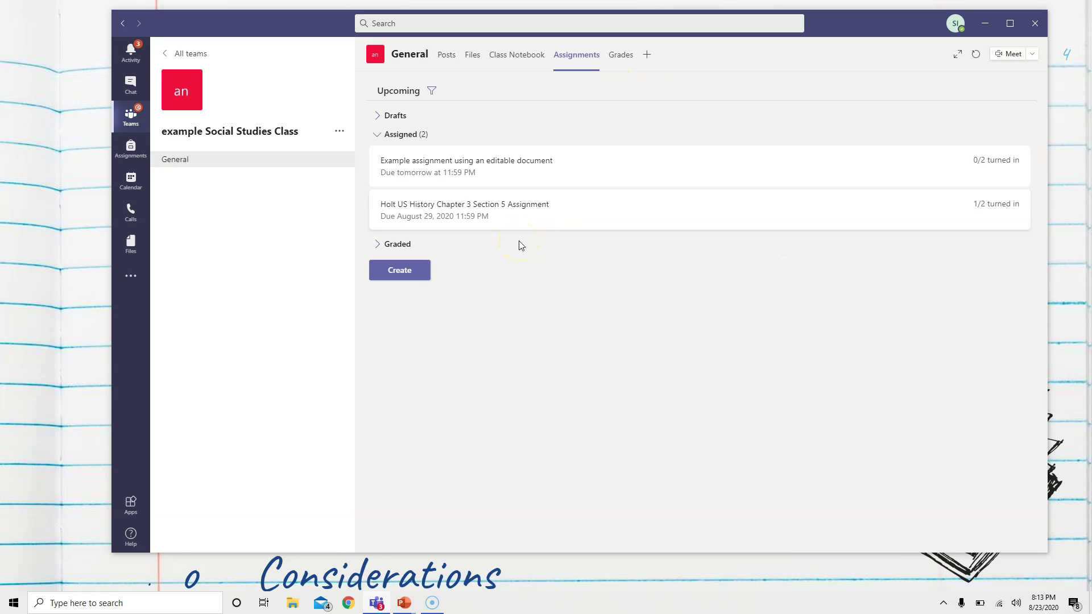
{"action": "left_click", "coordinate": [505, 172]}
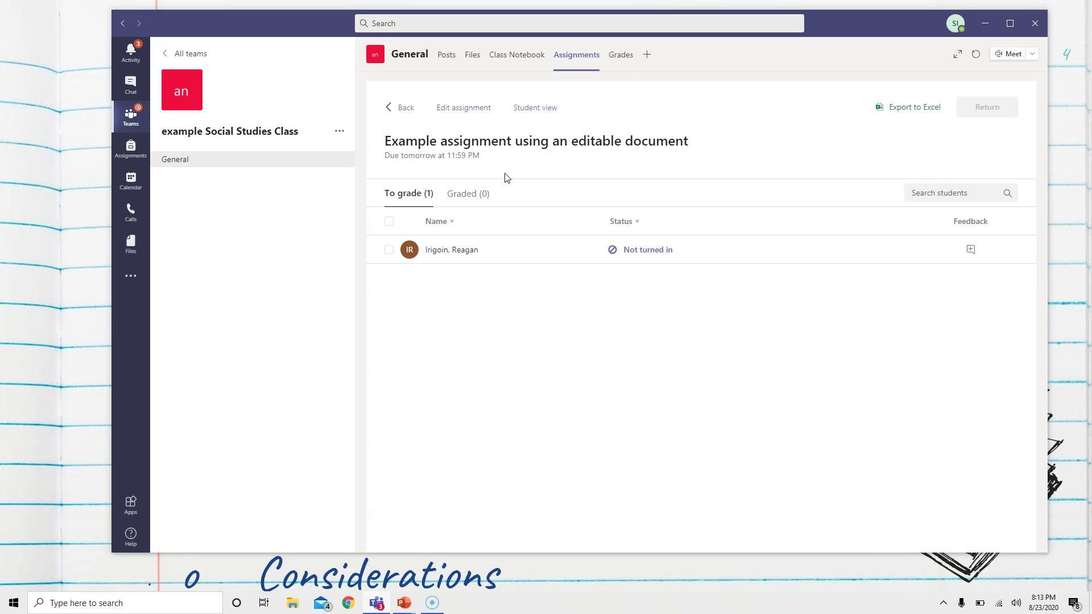
Switch to Student view and open the reference document 7OP-Emancipation-Proclamation-Modified.docx
{"action": "left_click", "coordinate": [530, 111]}
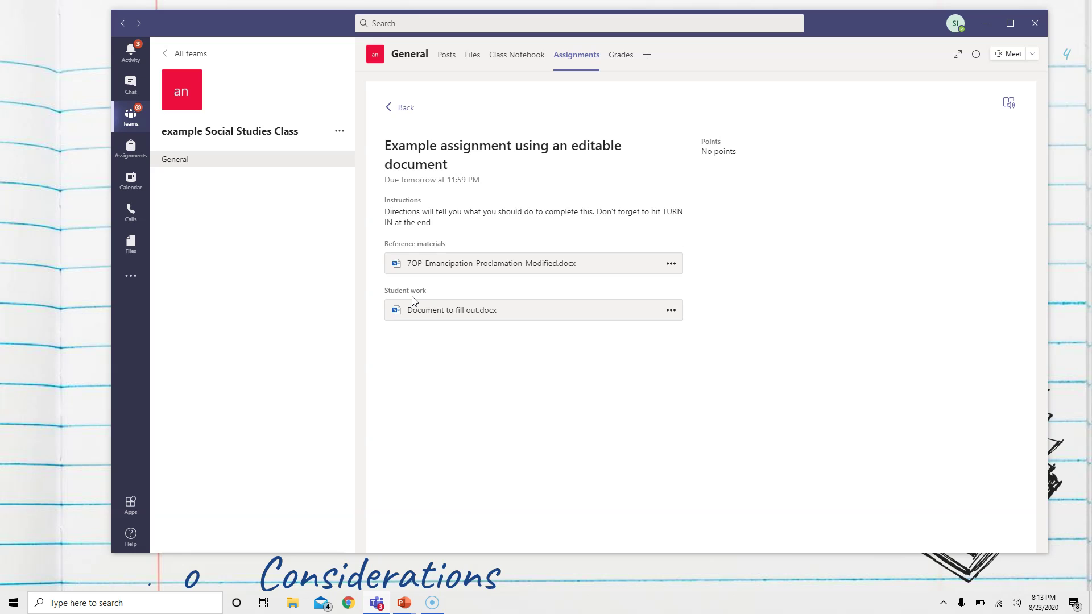
{"action": "left_click", "coordinate": [466, 276]}
{"action": "left_click", "coordinate": [473, 268]}
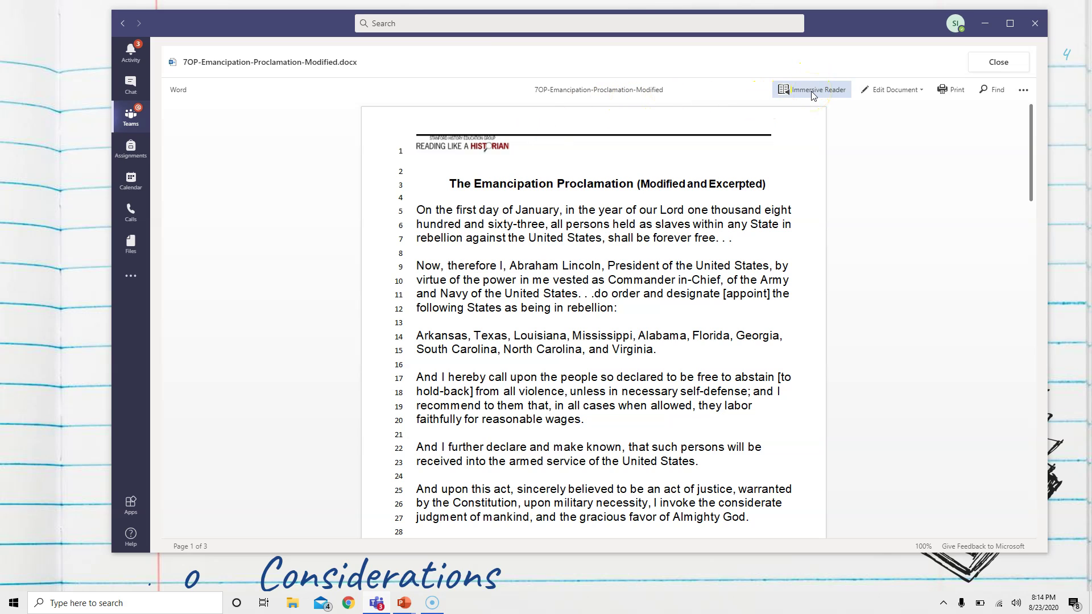
Show the document in Immersive Reader, briefly play its read-aloud, and bring up the text preferences
{"action": "left_click", "coordinate": [813, 91]}
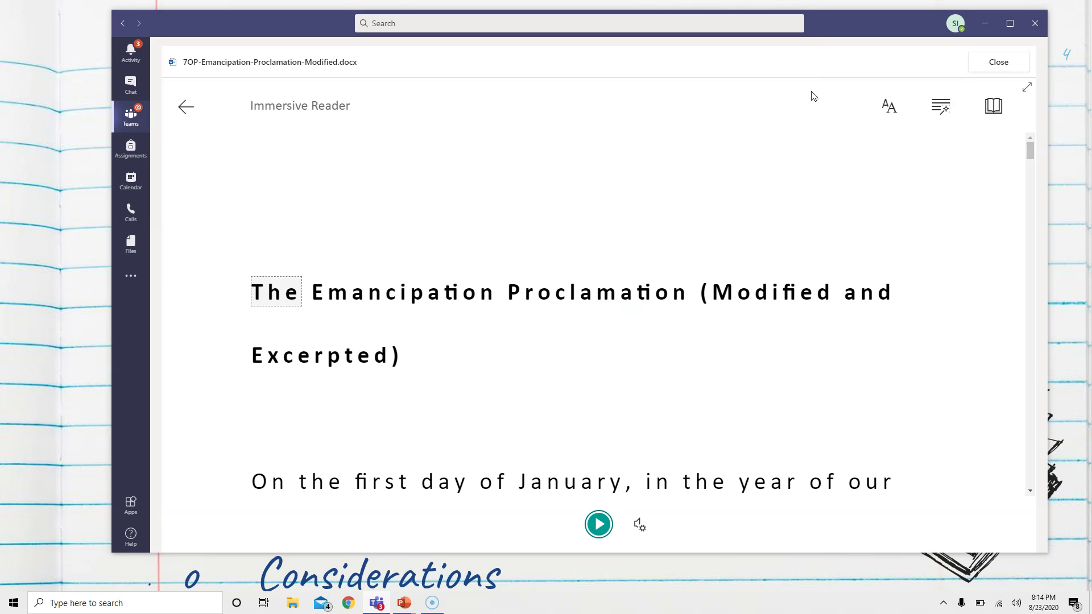
{"action": "left_click", "coordinate": [600, 526]}
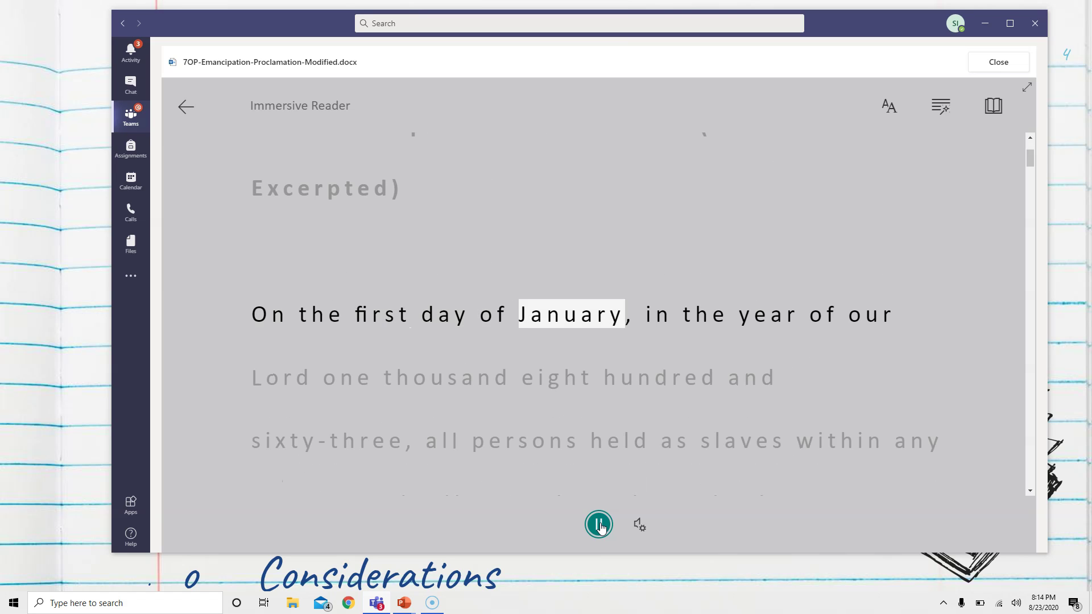
{"action": "left_click", "coordinate": [599, 524]}
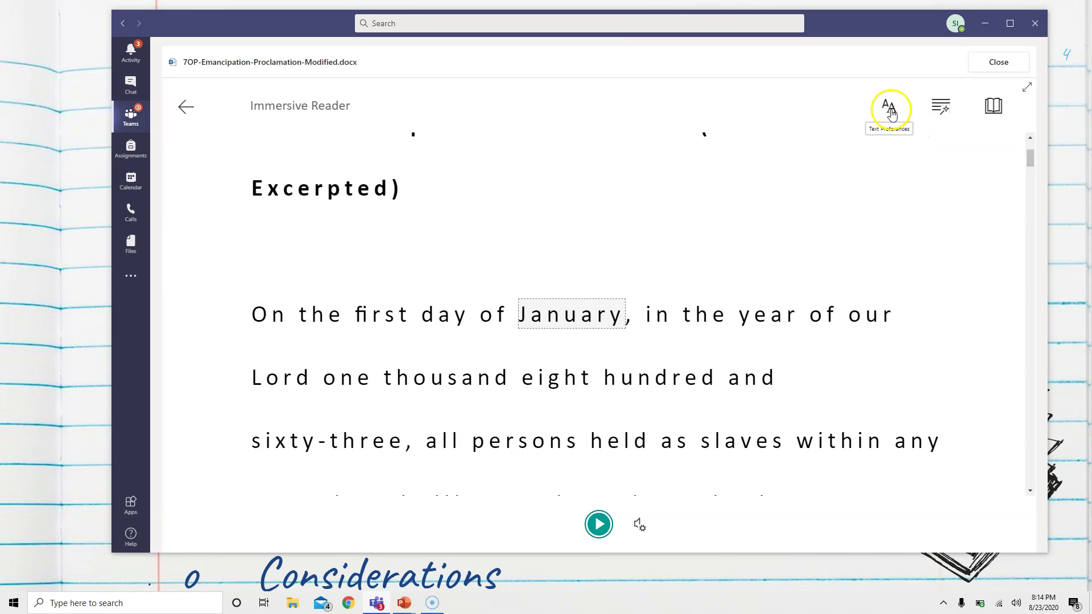
{"action": "left_click", "coordinate": [889, 108]}
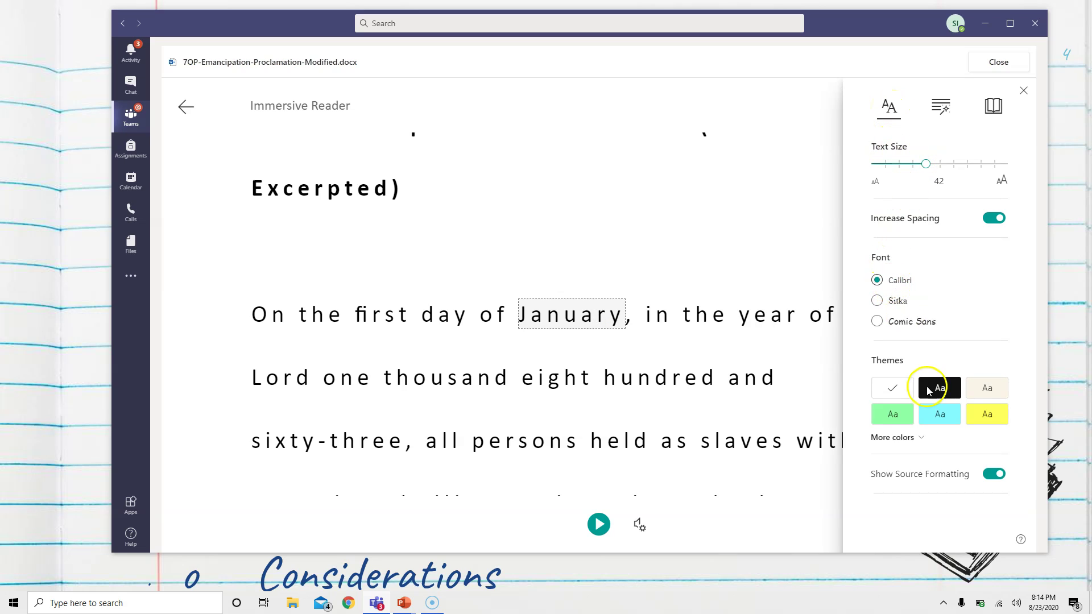
Highlight nouns, verbs, adjectives and adverbs in the Grammar Options and turn on part-of-speech labels
{"action": "left_click", "coordinate": [942, 108]}
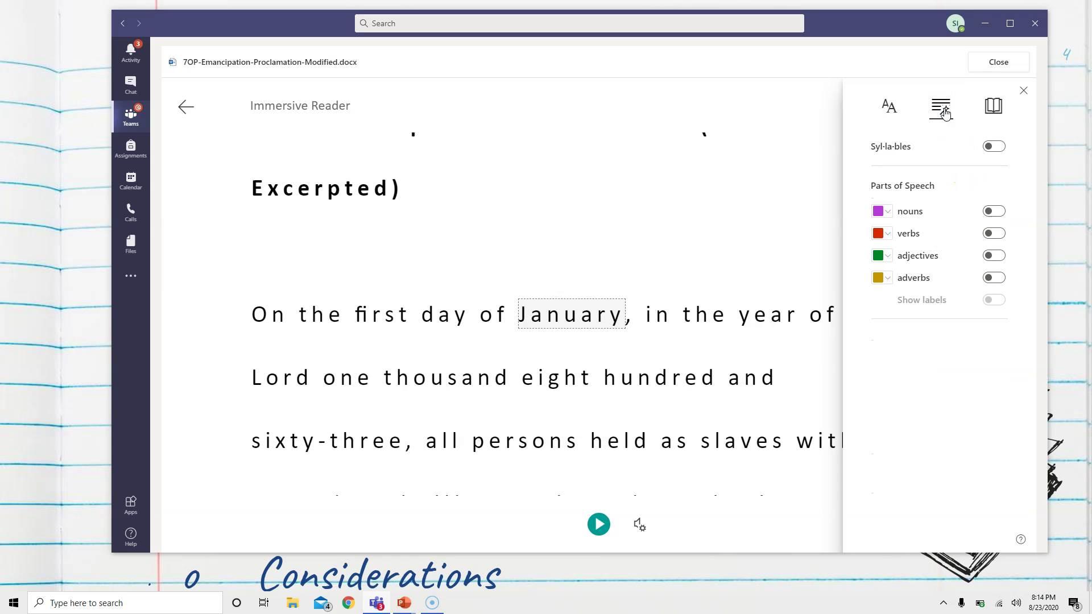
{"action": "left_click", "coordinate": [996, 213]}
{"action": "left_click", "coordinate": [996, 235]}
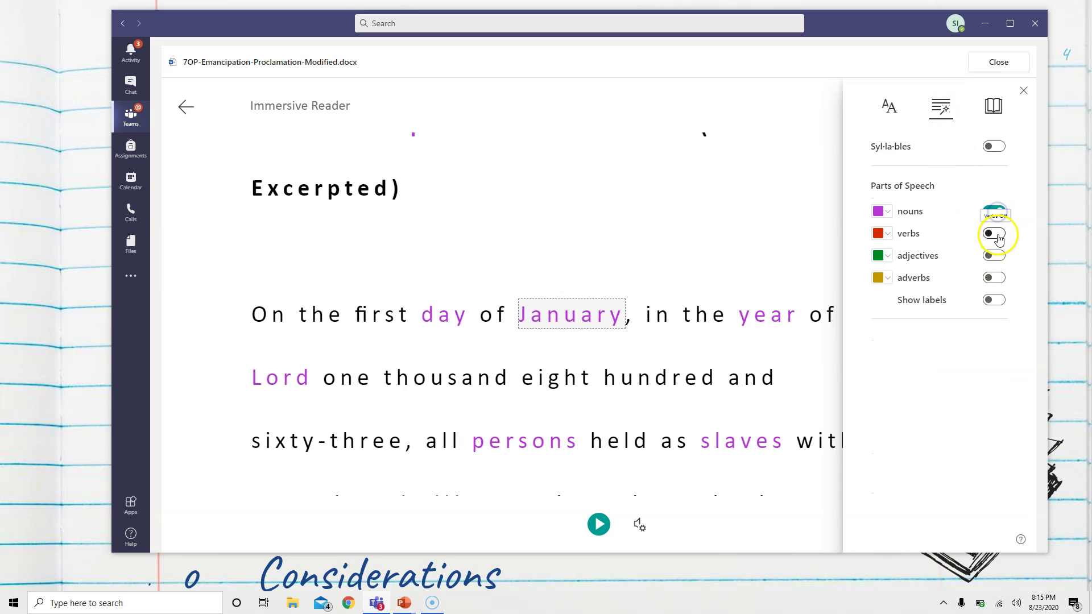
{"action": "left_click", "coordinate": [996, 257]}
{"action": "left_click", "coordinate": [996, 278]}
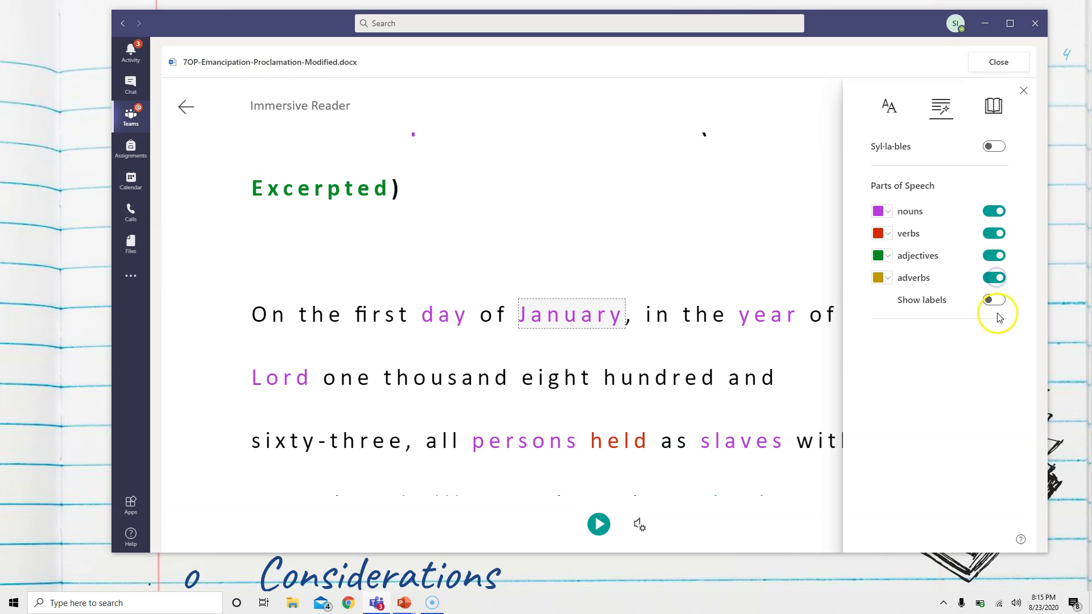
{"action": "left_click", "coordinate": [995, 300]}
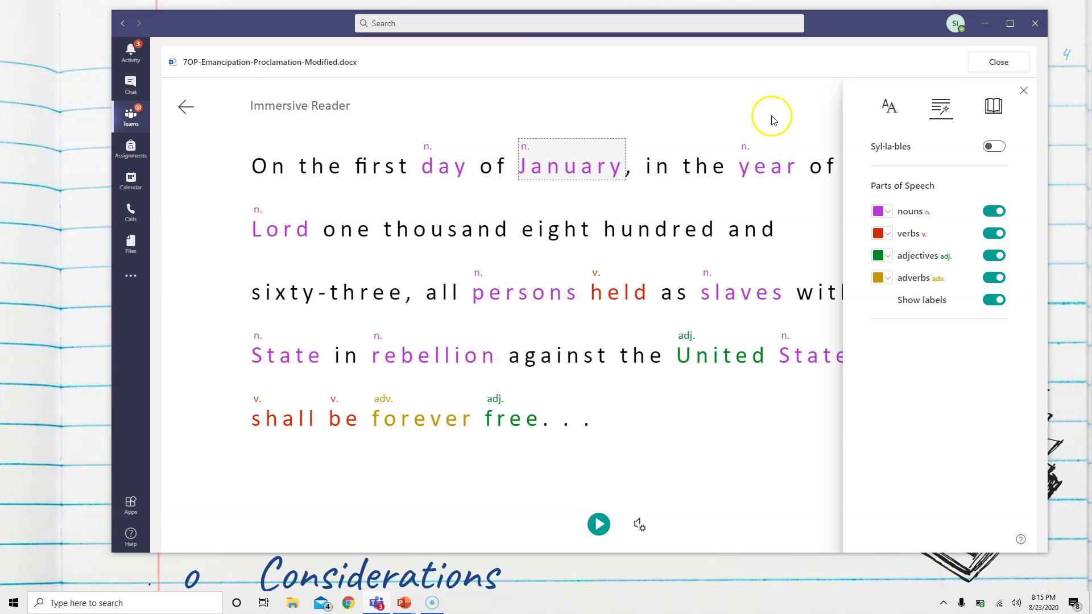
Translate the whole document into Spanish (Mexico) in the Reading Preferences
{"action": "left_click", "coordinate": [992, 105]}
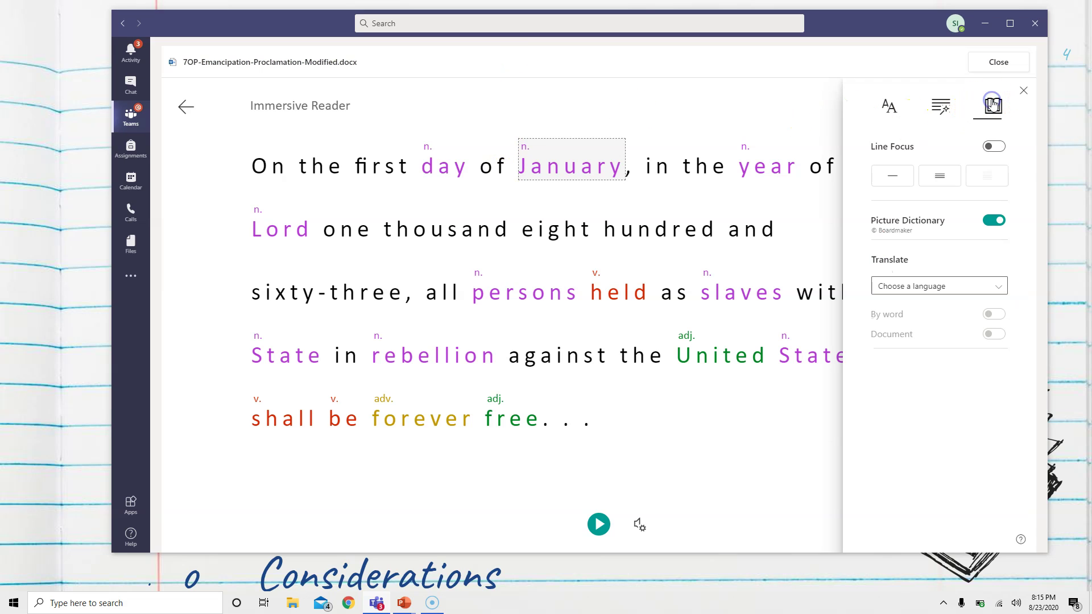
{"action": "left_click", "coordinate": [999, 284]}
{"action": "left_click_drag", "start_coordinate": [1002, 320], "coordinate": [1001, 493]}
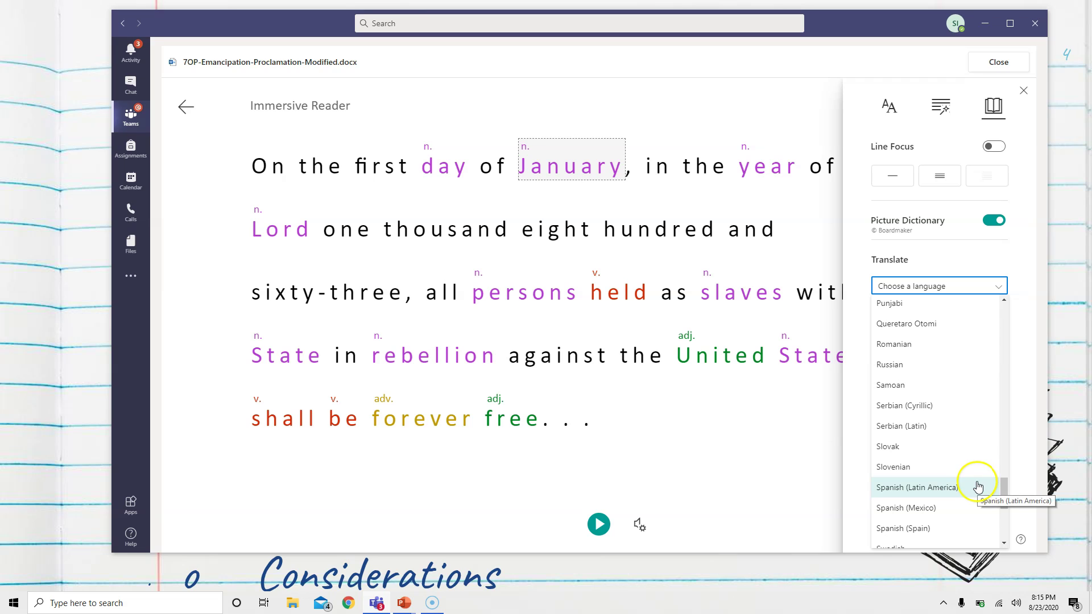
{"action": "scroll", "coordinate": [936, 512], "scroll_direction": "down", "scroll_amount": 1}
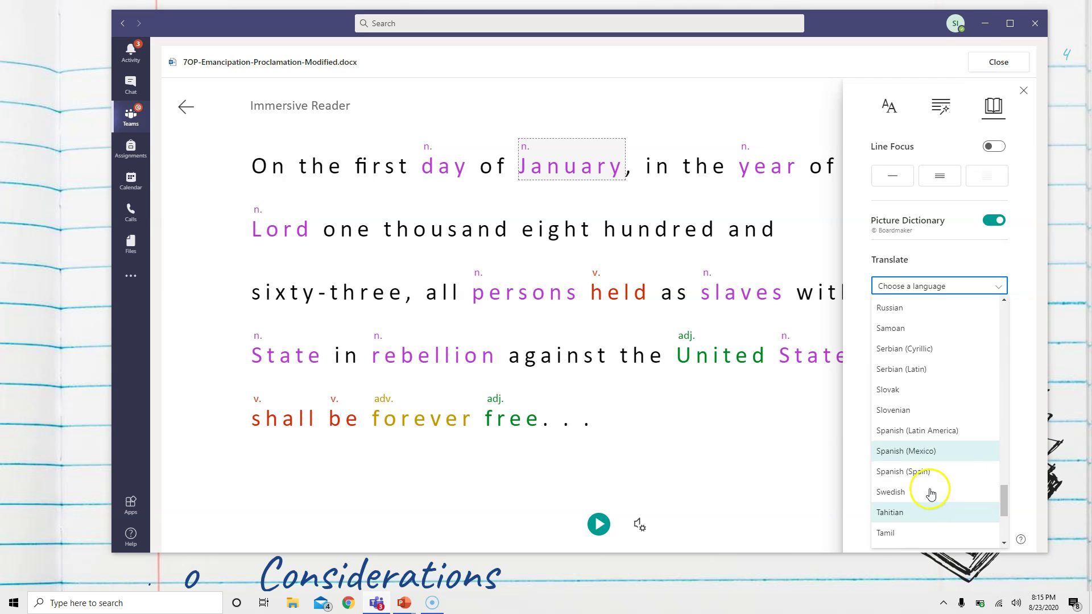
{"action": "left_click", "coordinate": [917, 453]}
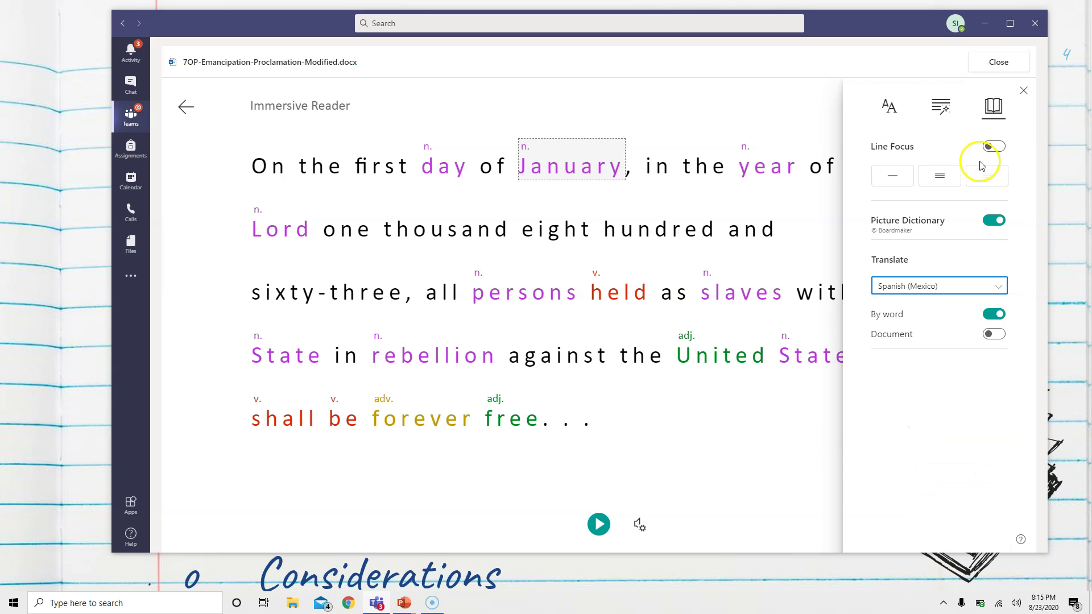
{"action": "left_click", "coordinate": [994, 335]}
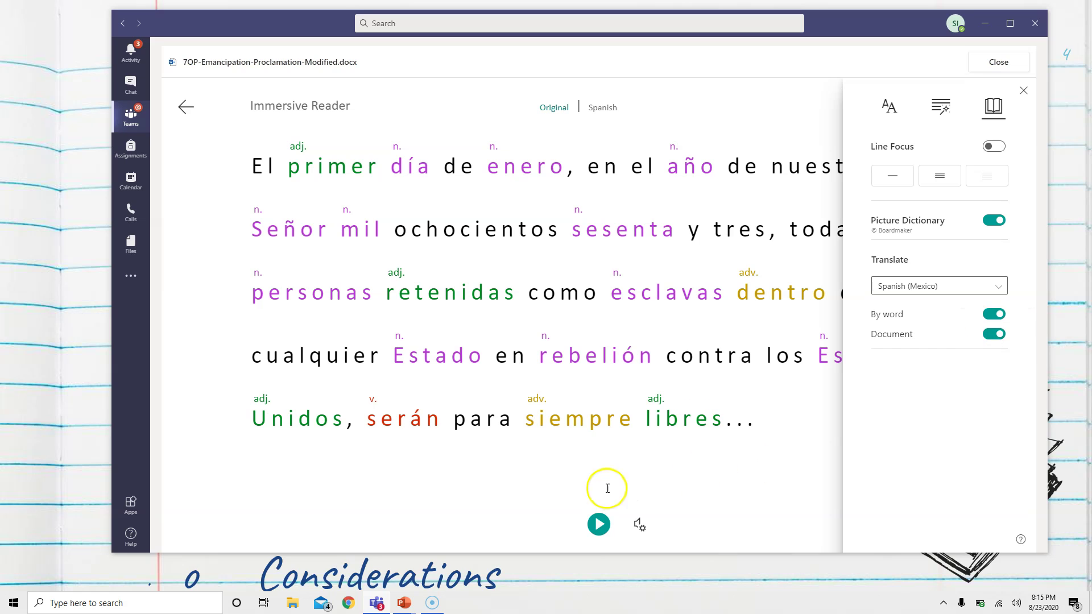
Briefly play the Spanish read-aloud, then close Immersive Reader and the document
{"action": "left_click", "coordinate": [598, 523]}
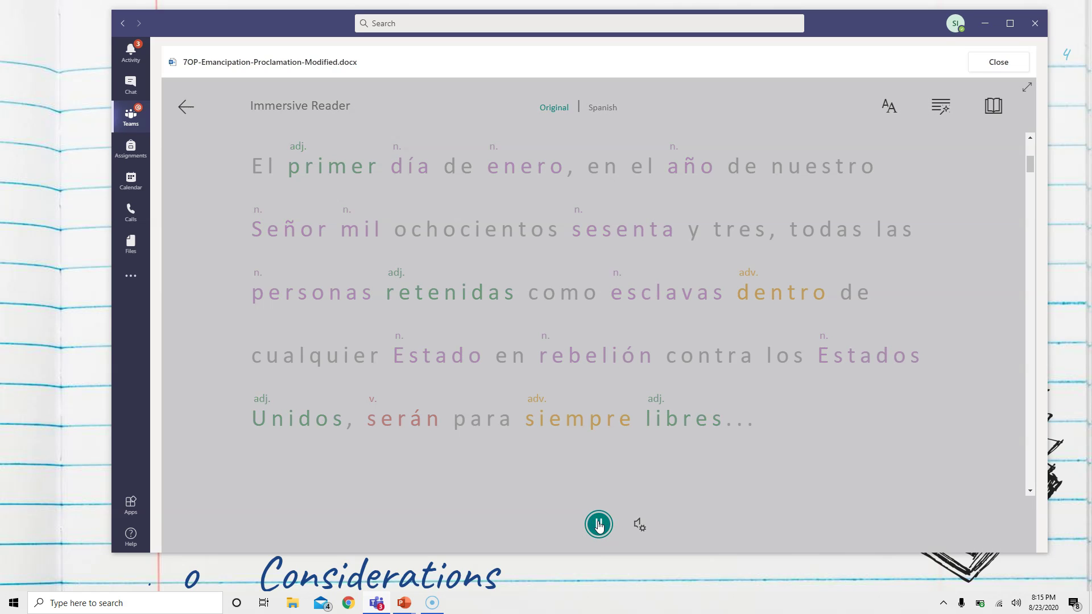
{"action": "left_click", "coordinate": [599, 525]}
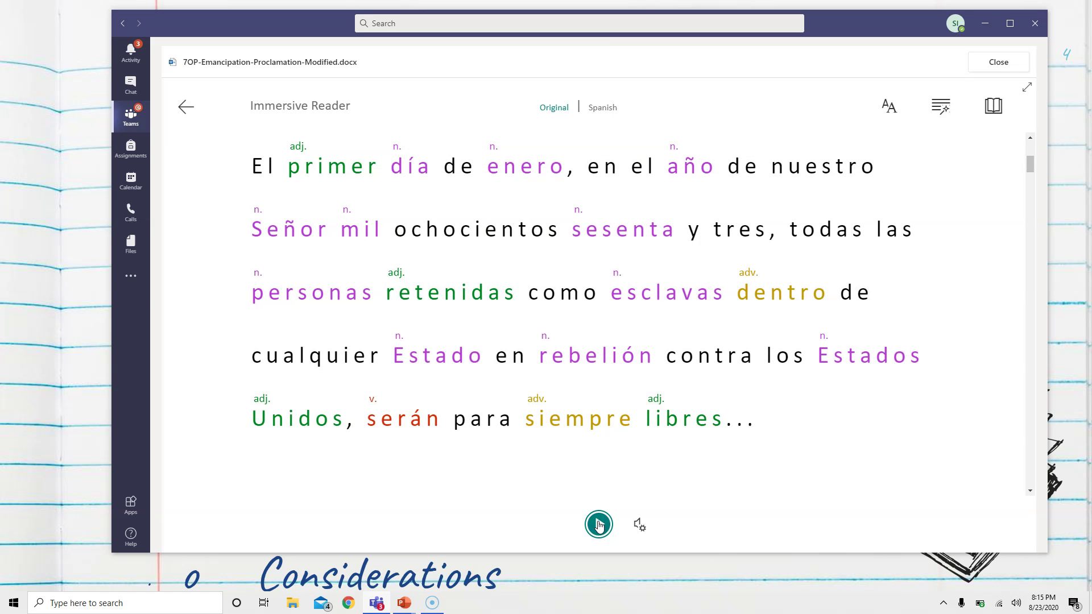
{"action": "left_click", "coordinate": [989, 62]}
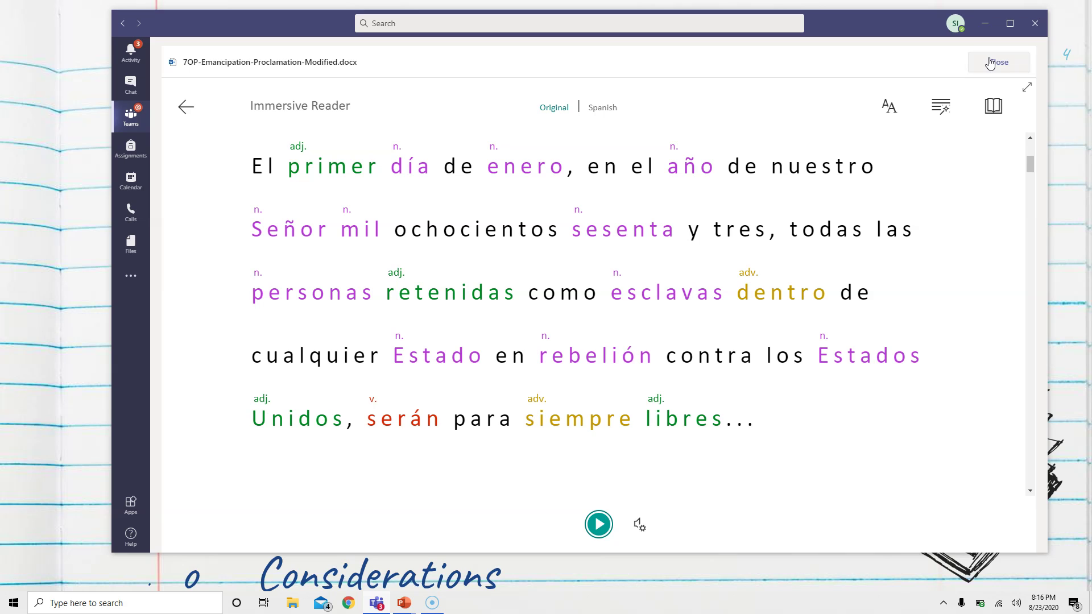
{"action": "left_click", "coordinate": [990, 64]}
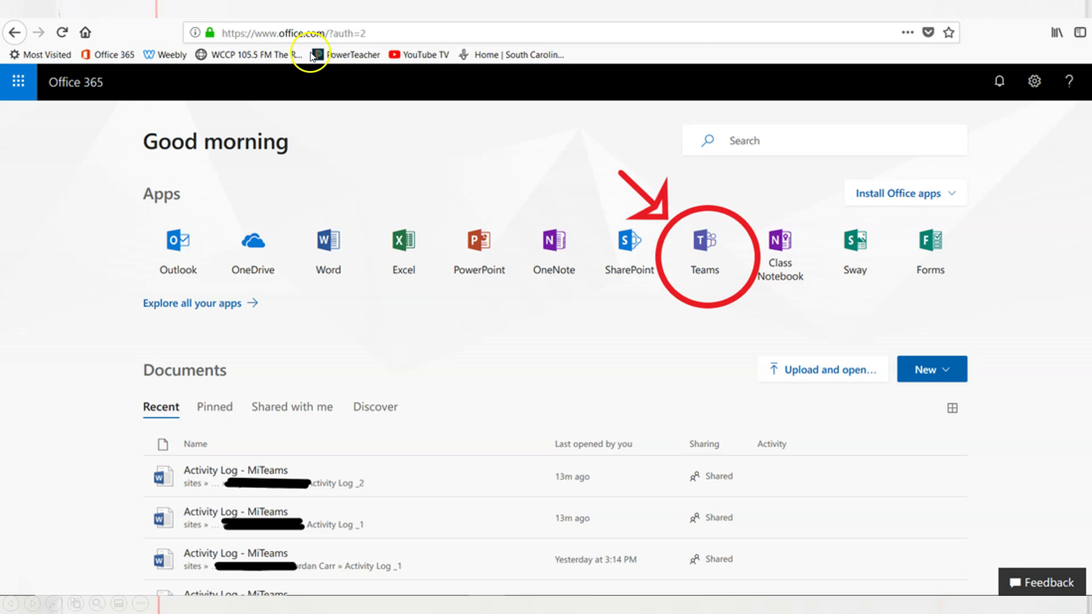
Move on to the 1B PE team's annotated Activity Log #2 assignment page
{"action": "left_click", "coordinate": [698, 259]}
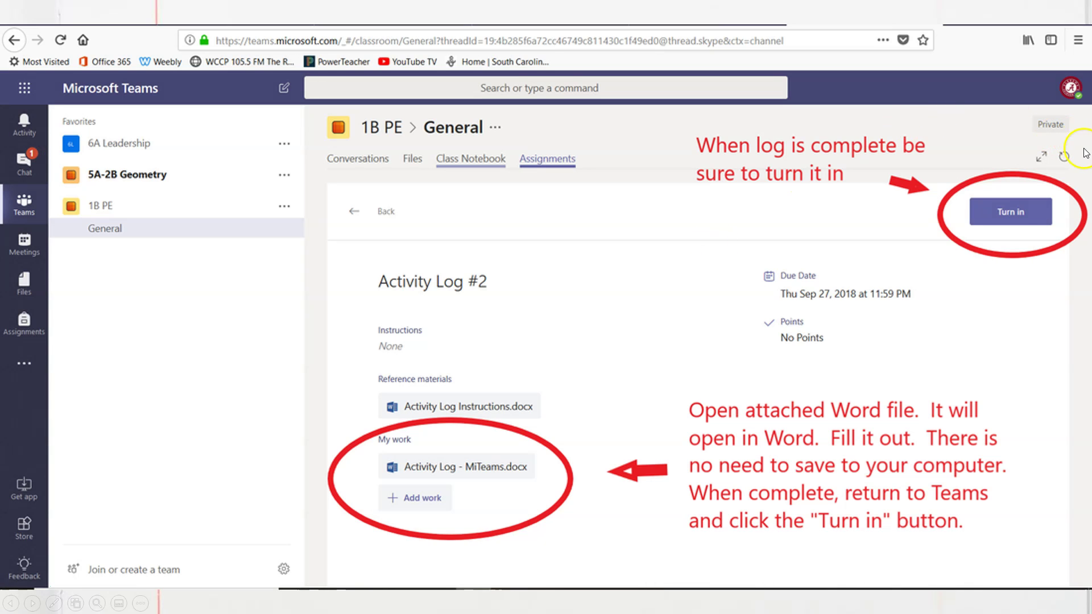